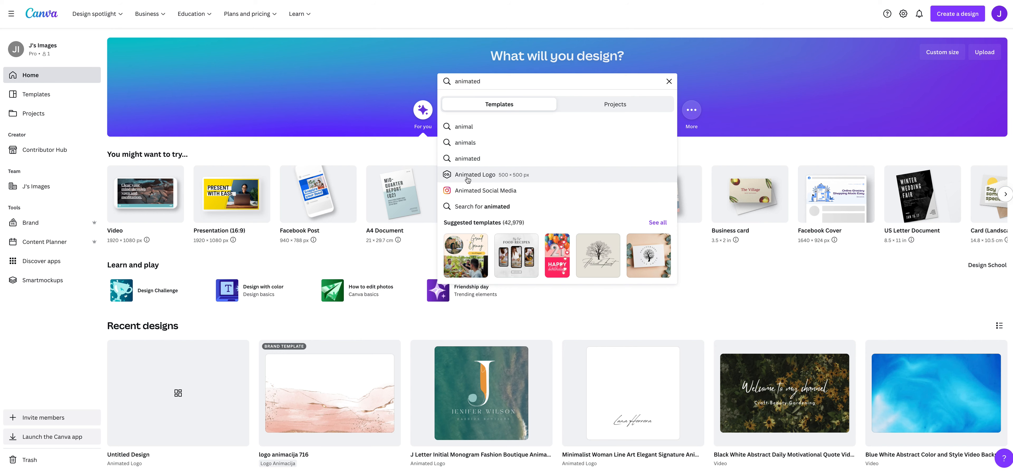
Find the Animated Logo design type and create a blank 500 × 500 px design.
left_click(472, 175)
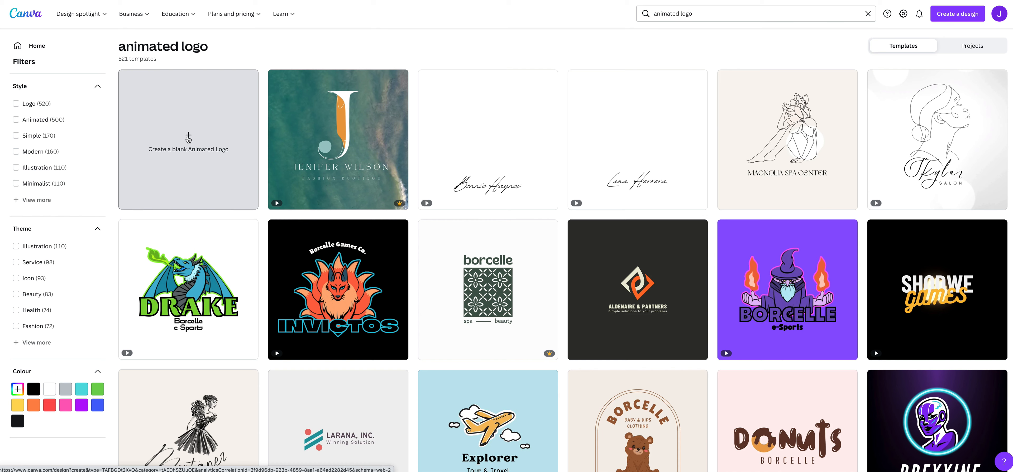
left_click(187, 150)
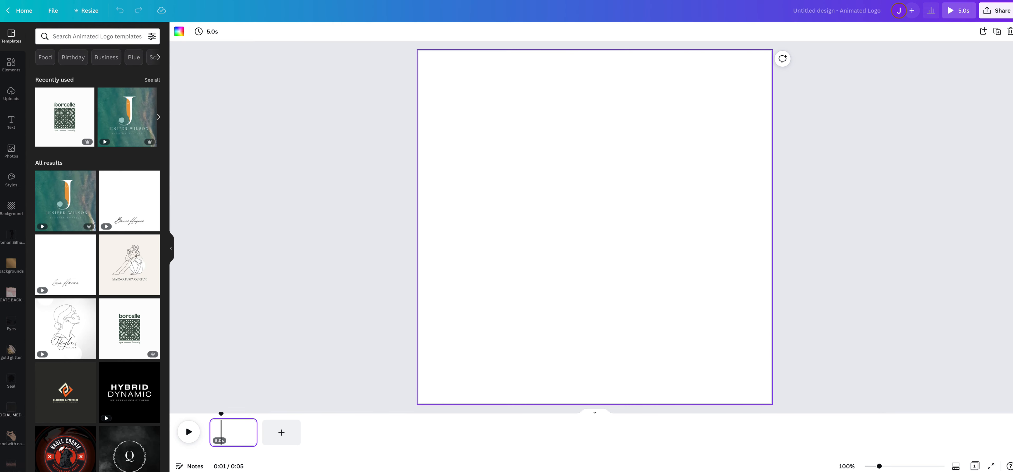
Add the golden woman silhouette from the LOGO 716 folder in my logos to the blank page.
scroll(7, 416, "down", 3)
scroll(7, 417, "down", 6)
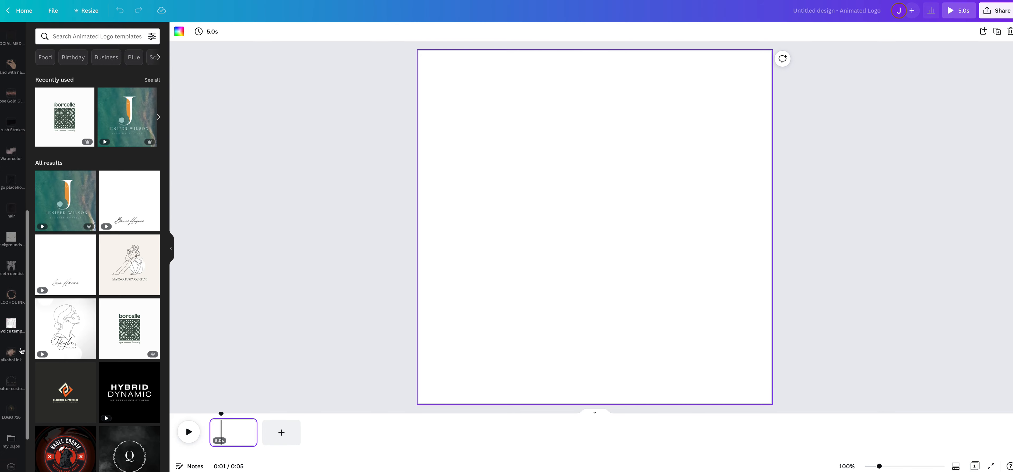
left_click(9, 429)
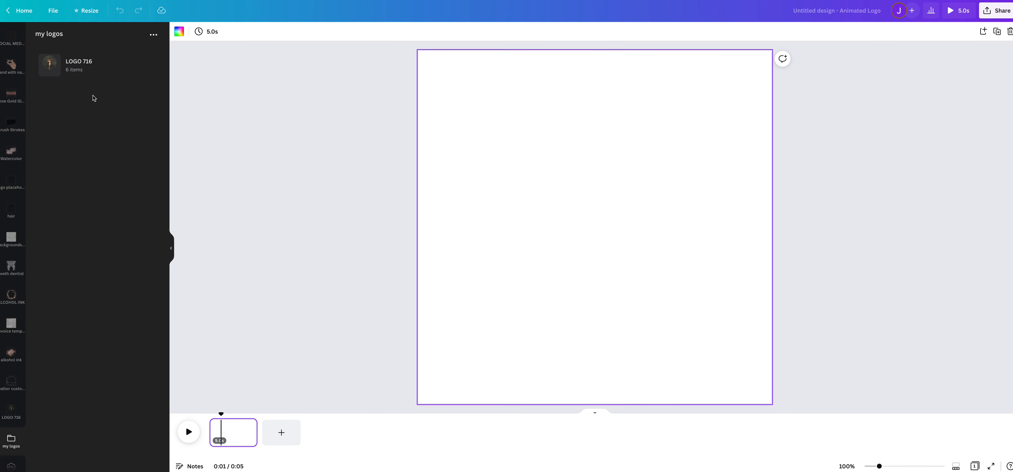
left_click(65, 63)
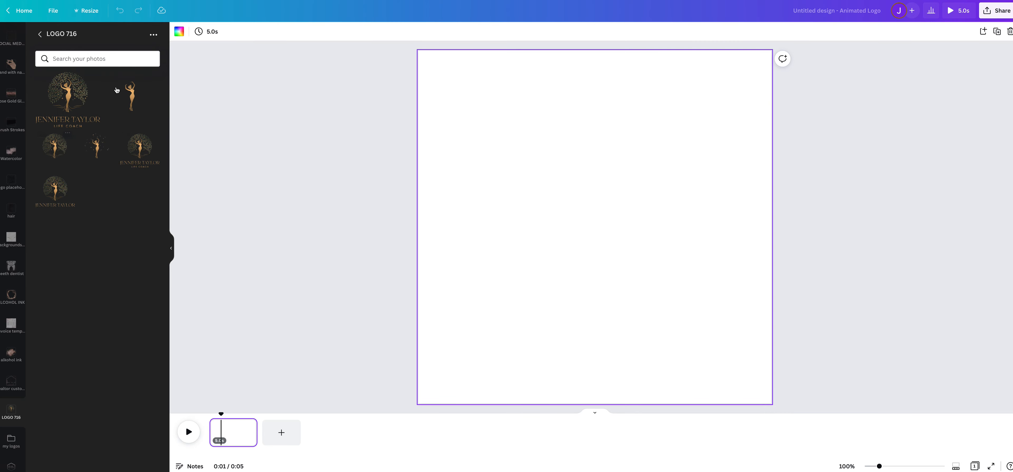
left_click(130, 96)
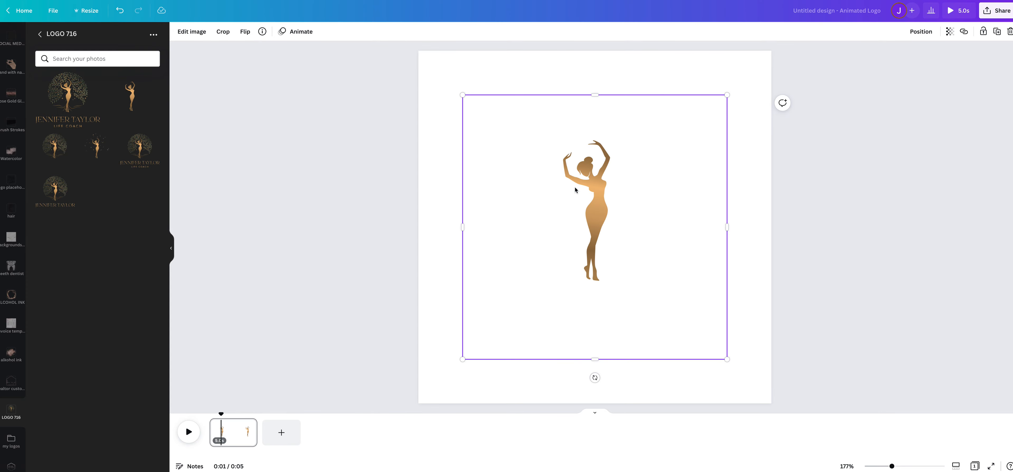
Duplicate the silhouette page and overlay the woman-with-stars image on the copy, aligned exactly with the existing figure.
left_click(249, 425)
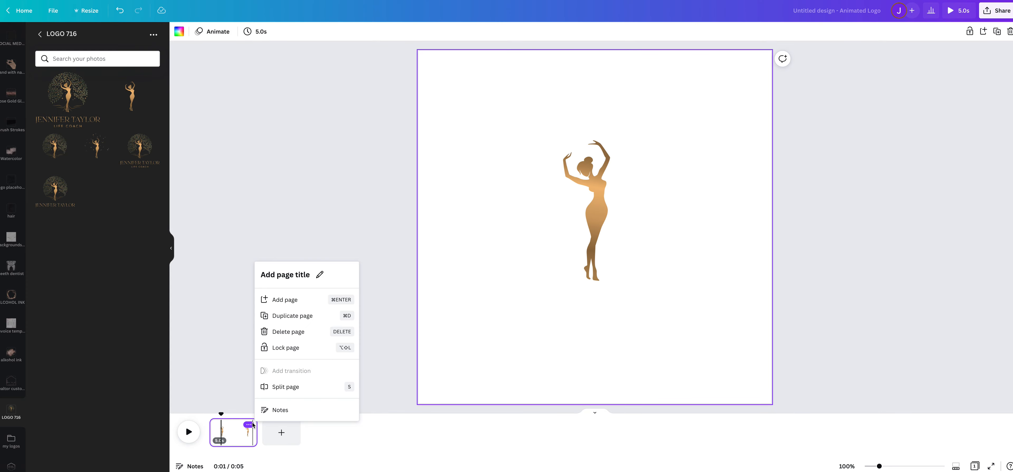
left_click(293, 317)
left_click(291, 429)
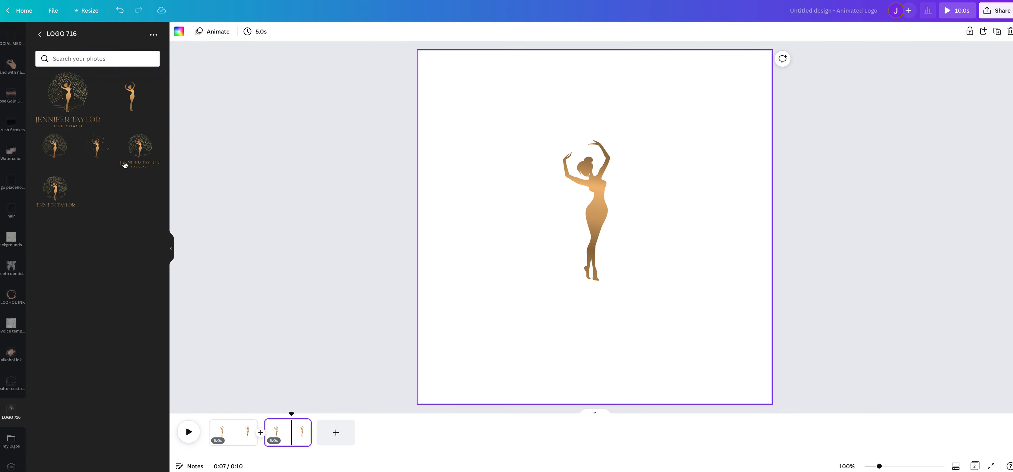
left_click(96, 149)
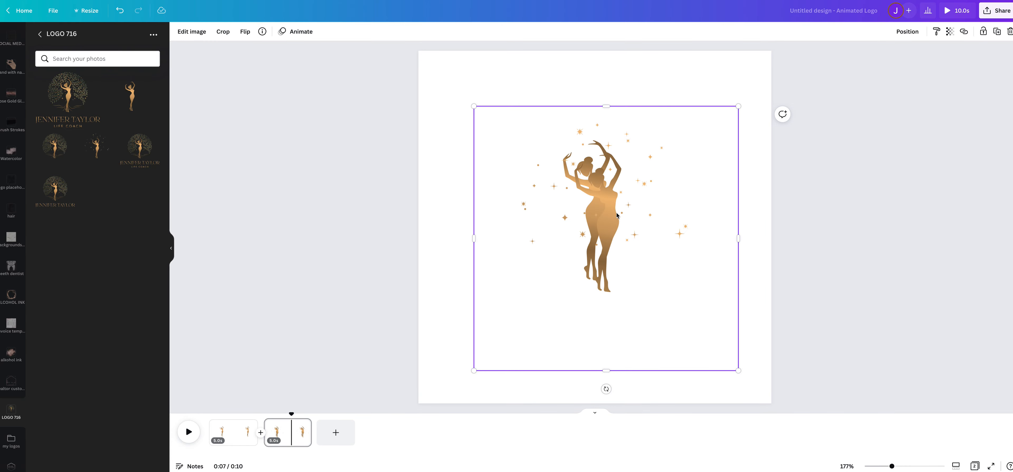
left_click_drag(604, 215, 625, 247)
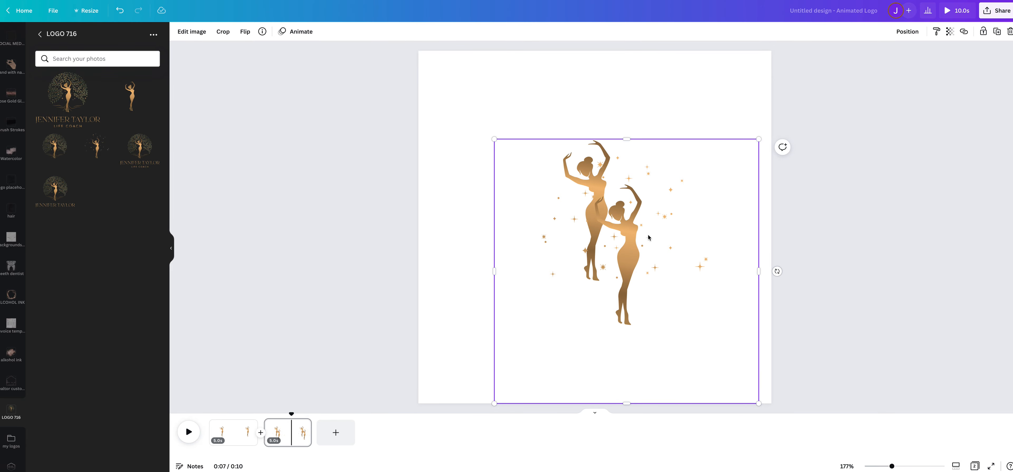
left_click_drag(627, 248, 597, 213)
Send the woman-with-stars image backward and delete the plain silhouette lying on top of it.
left_click(907, 31)
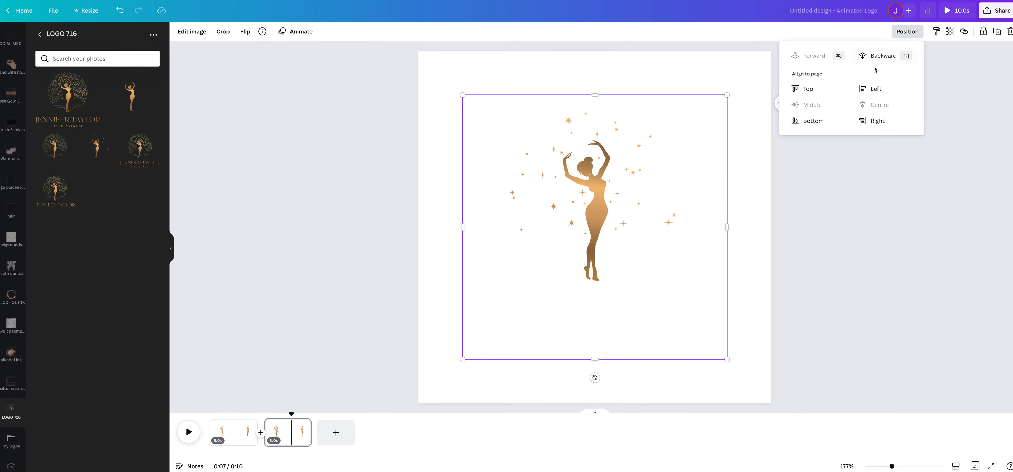
left_click(879, 59)
left_click(859, 222)
left_click(861, 224)
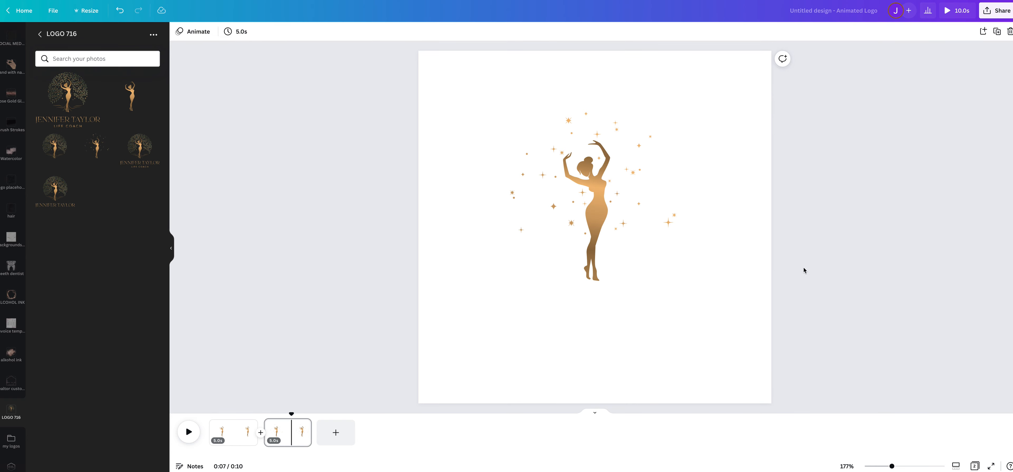
left_click(595, 206)
key("Delete")
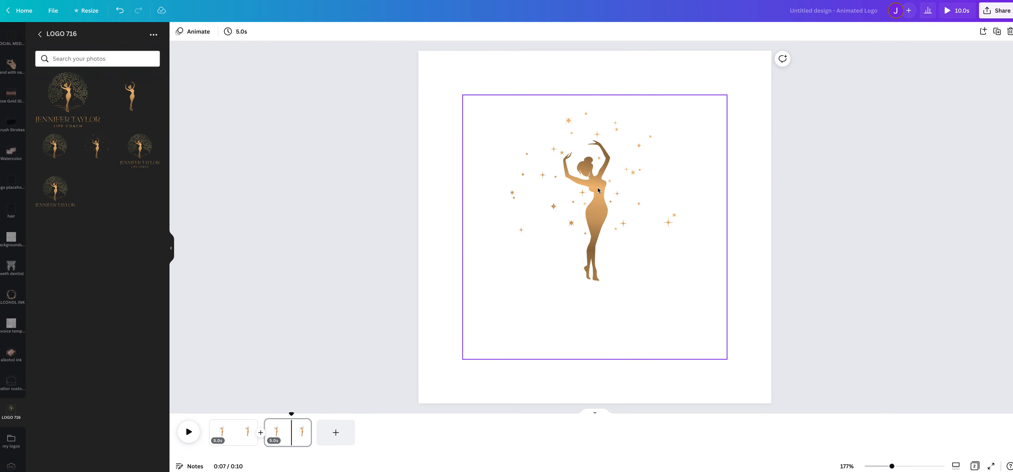
Duplicate the stars page and place the tree image over the figure on the new third page.
left_click(303, 425)
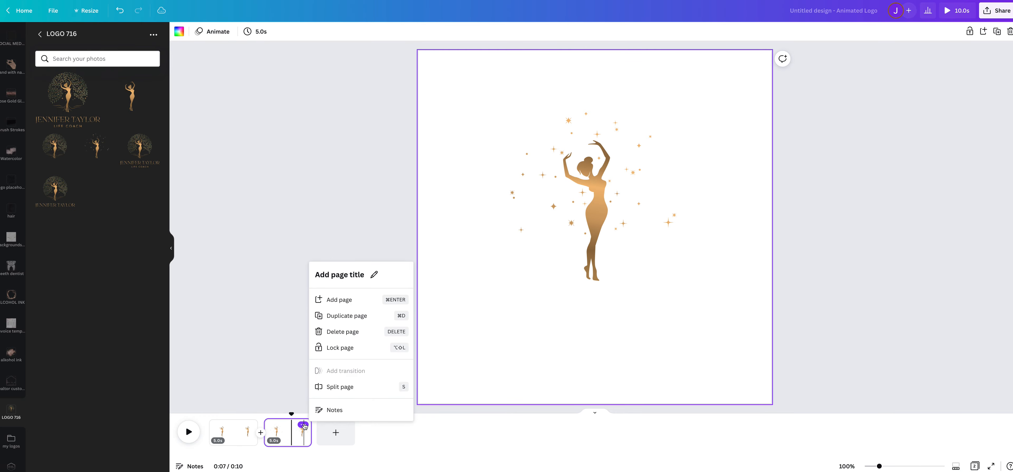
left_click(355, 320)
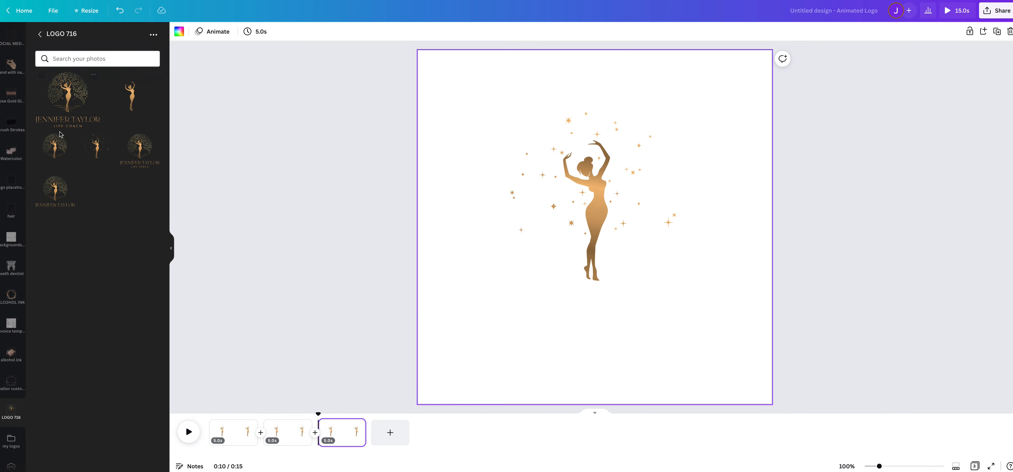
left_click_drag(56, 153, 608, 205)
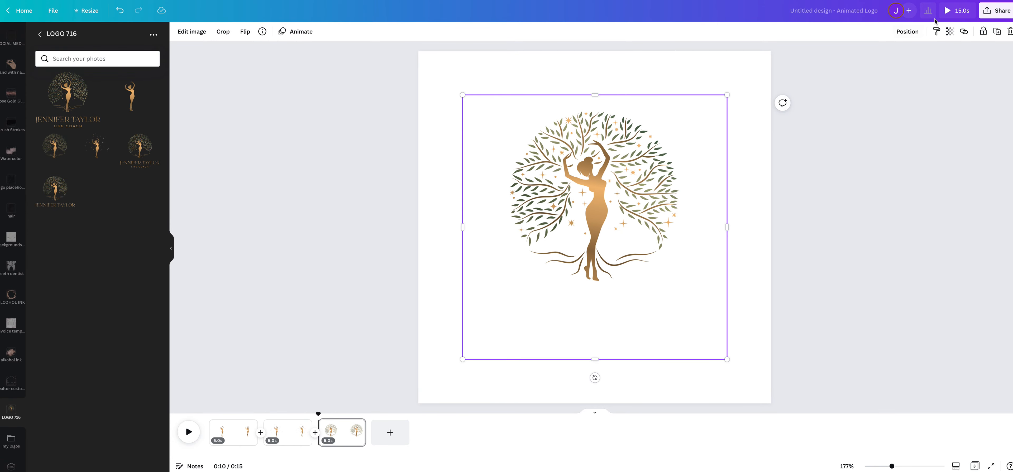
Send the tree image one layer backward, behind the woman-with-stars image on the third page.
left_click(909, 32)
left_click(886, 56)
left_click(838, 279)
left_click(837, 281)
left_click(597, 189)
key("Escape")
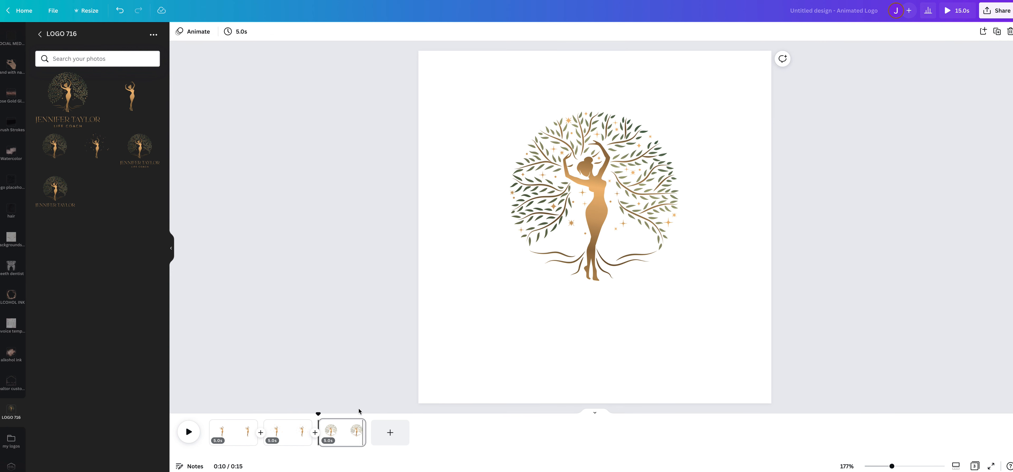
Duplicate the tree page and overlay the logo version with only the brand name, aligned with the existing tree.
right_click(358, 429)
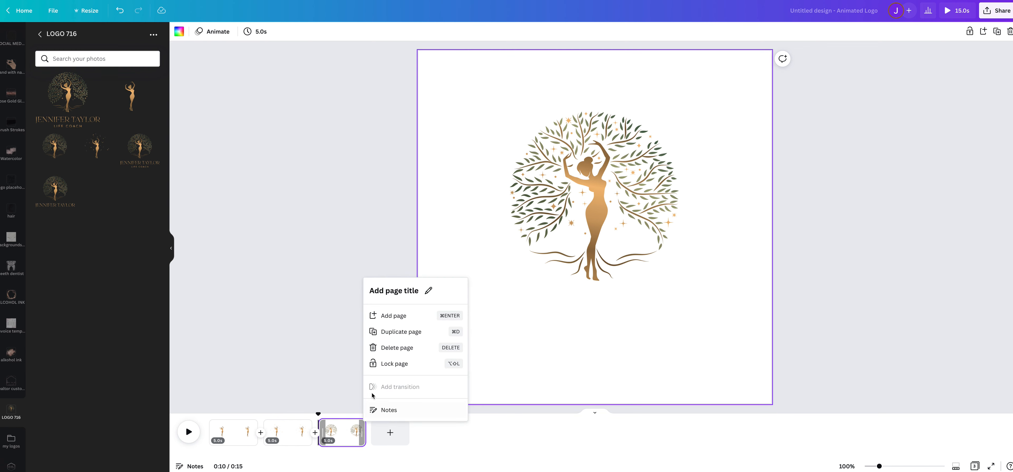
left_click(399, 331)
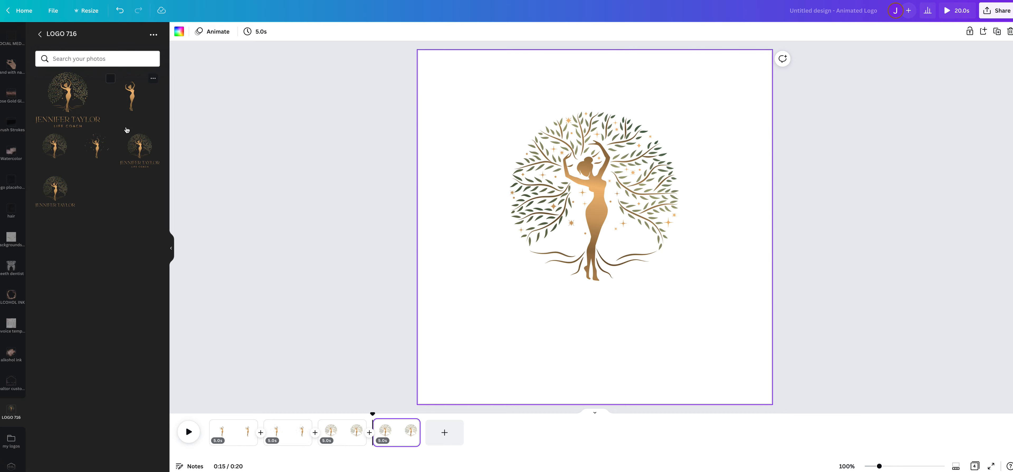
left_click(55, 196)
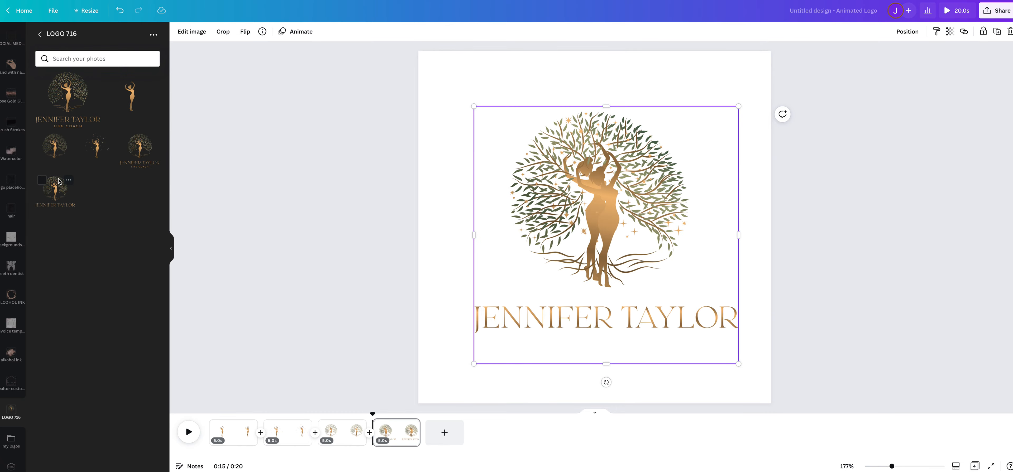
left_click_drag(607, 217, 597, 207)
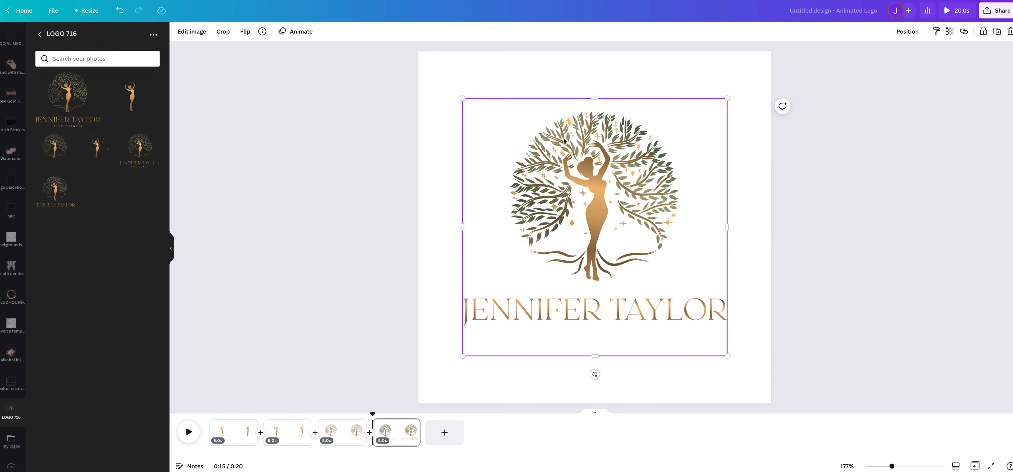
Crop the overlaid logo on the fourth page from above so only the brand name line is kept.
left_click(225, 32)
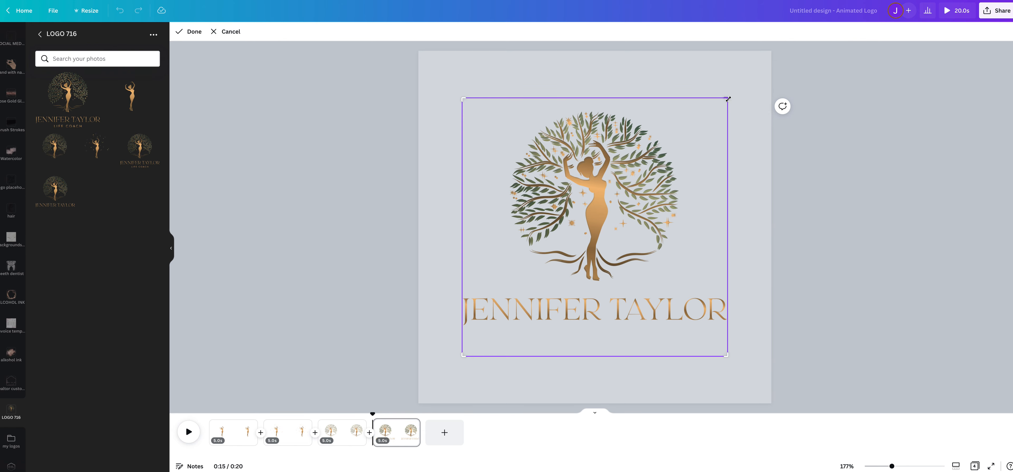
left_click_drag(728, 99, 750, 290)
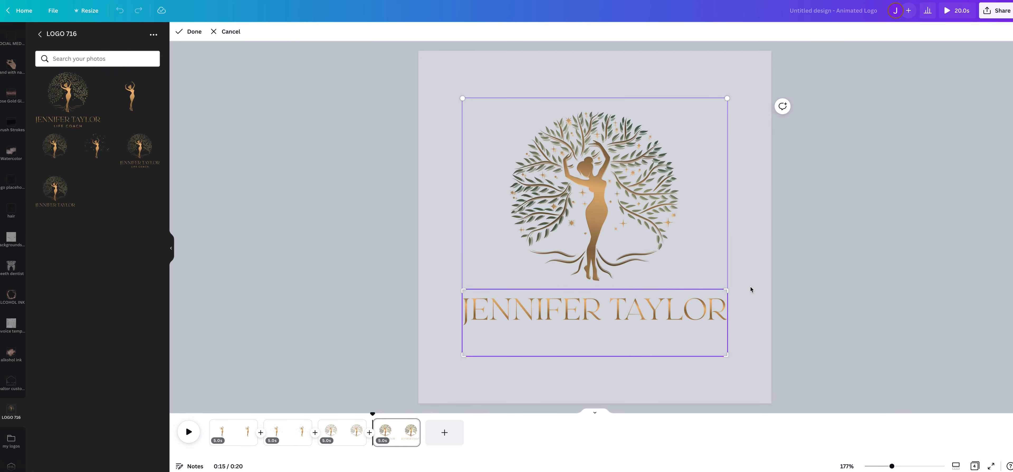
left_click(750, 290)
left_click(830, 224)
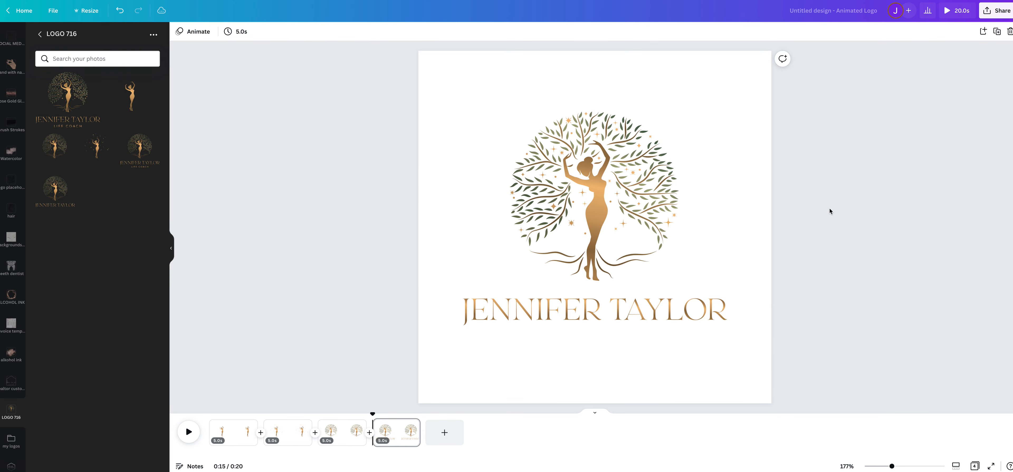
Duplicate the brand name page and overlay the logo version with the LIFE COACH tagline, aligned with the existing artwork.
left_click(412, 426)
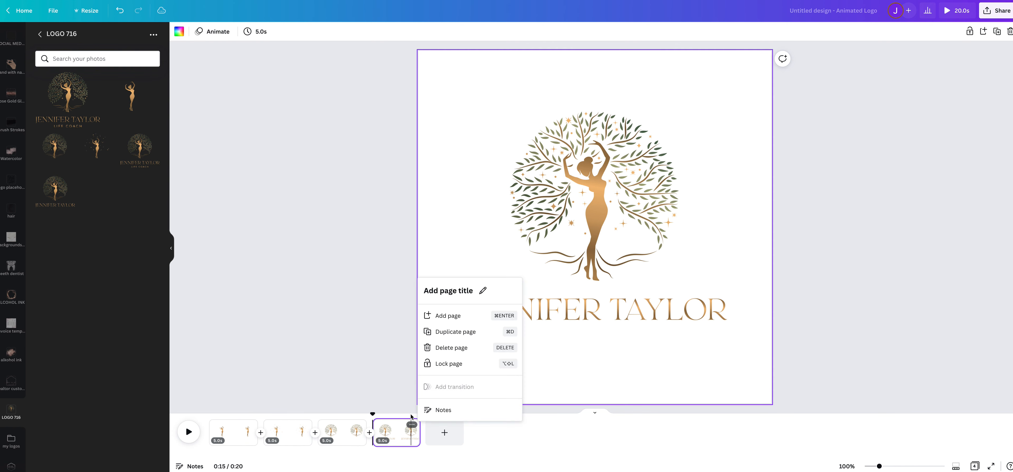
left_click(439, 330)
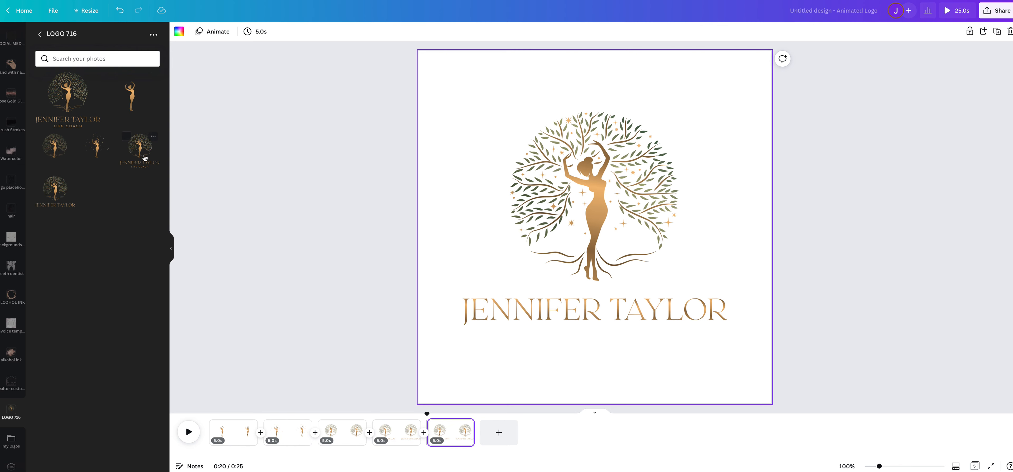
left_click(139, 162)
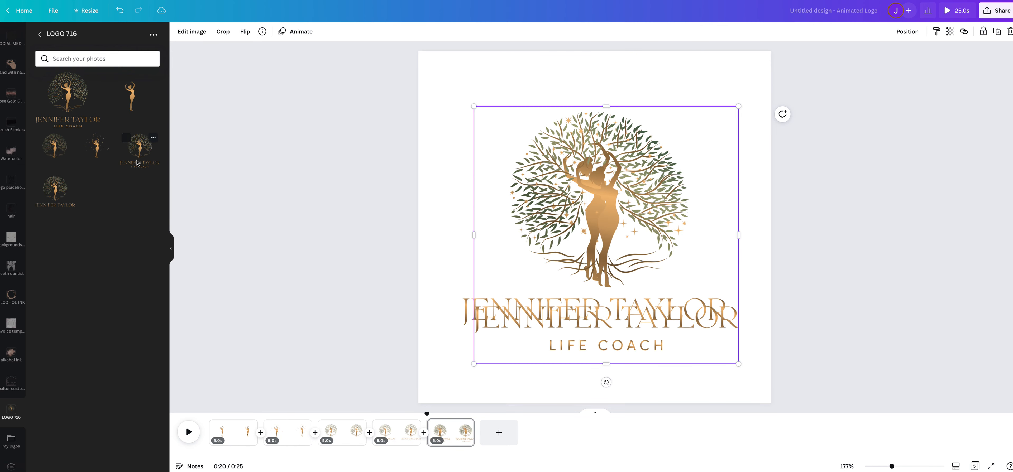
left_click_drag(611, 213, 600, 205)
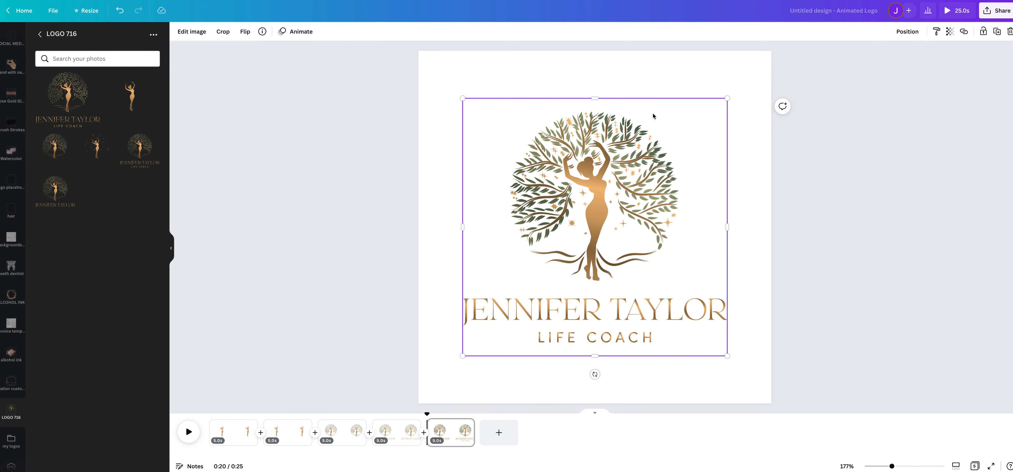
Crop the overlaid logo on the fifth page from above so only the LIFE COACH tagline is kept.
left_click(222, 31)
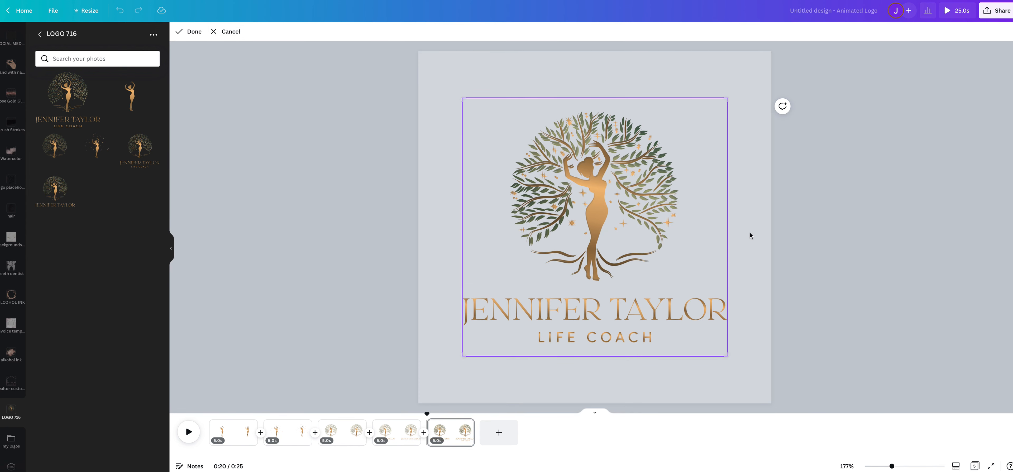
left_click_drag(725, 99, 724, 329)
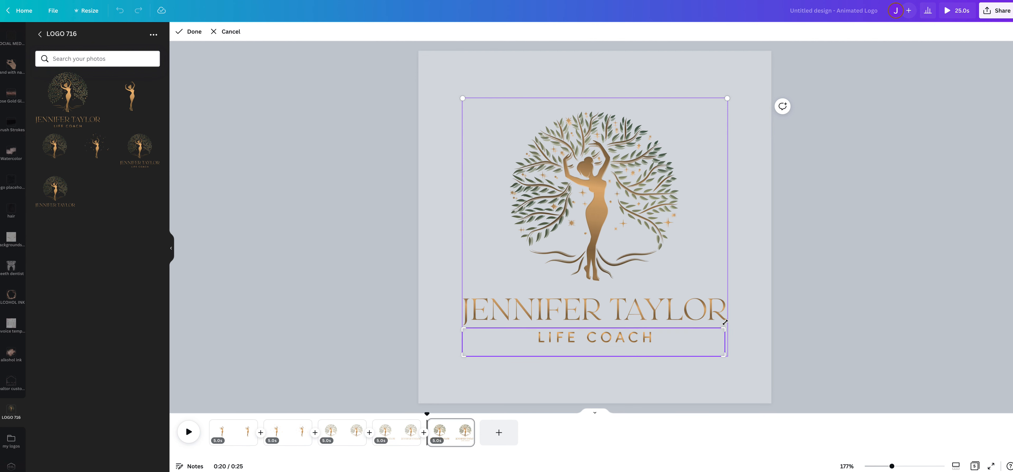
key("Return")
left_click(771, 166)
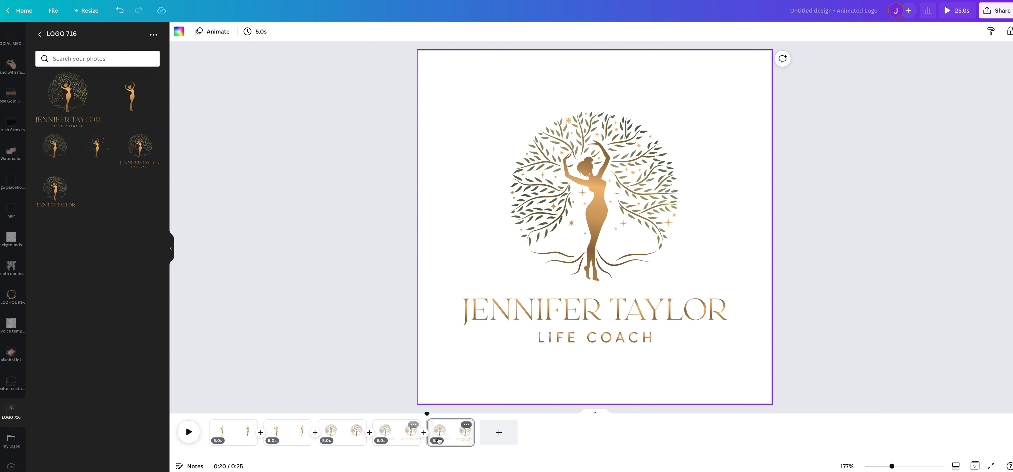
Set the page timing to 1.0 s for all five pages and play the animation.
left_click(219, 441)
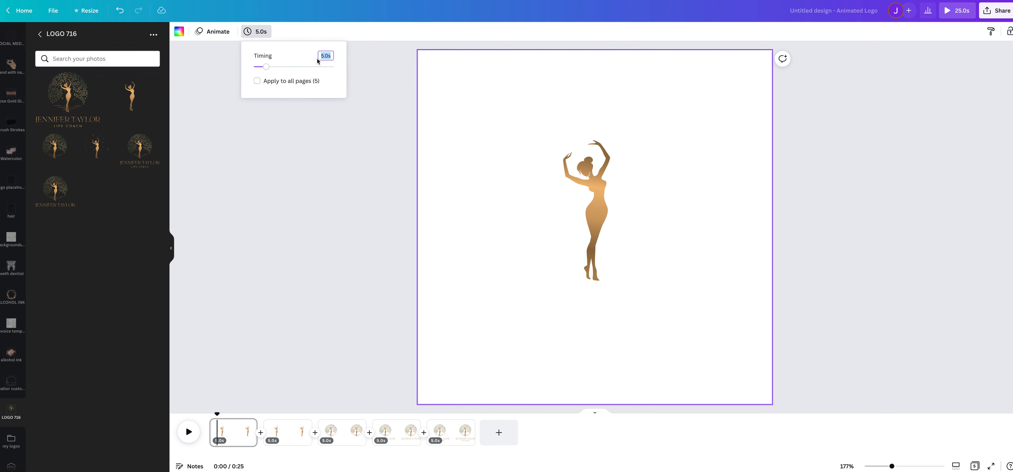
type("1")
left_click(256, 83)
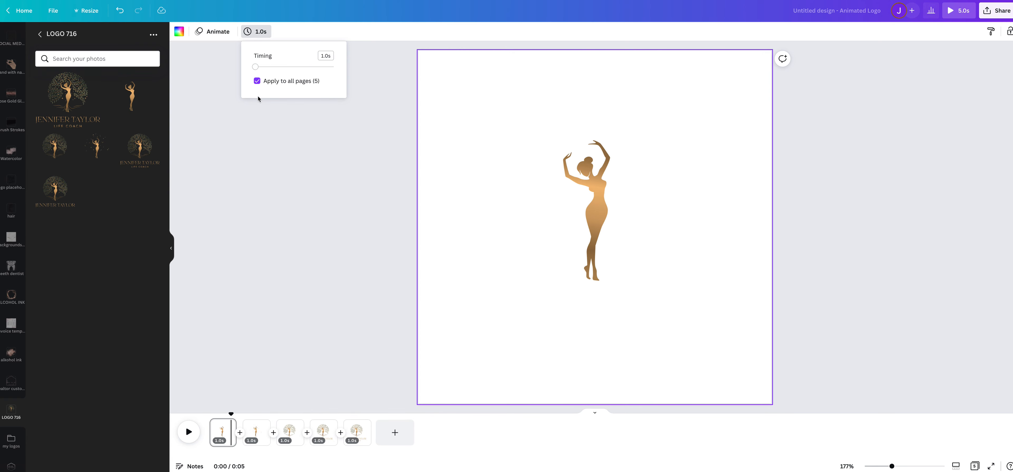
left_click(189, 433)
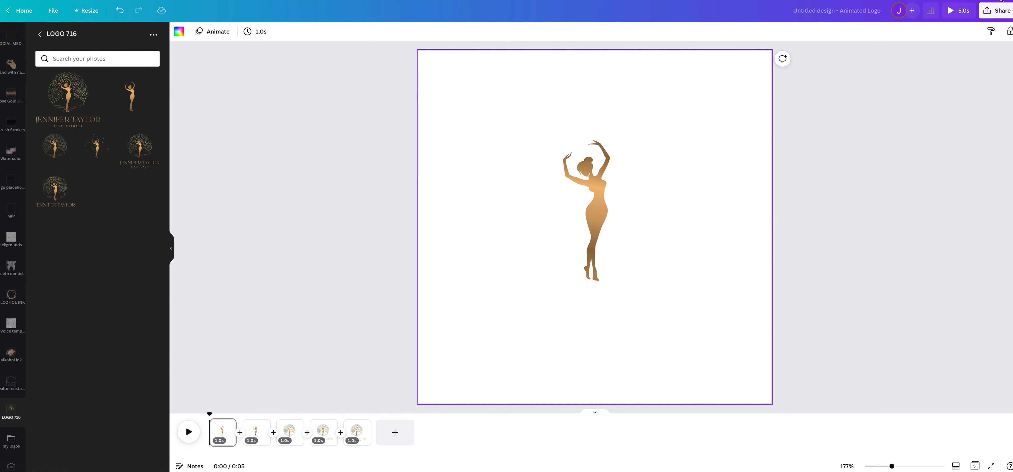
left_click(1005, 12)
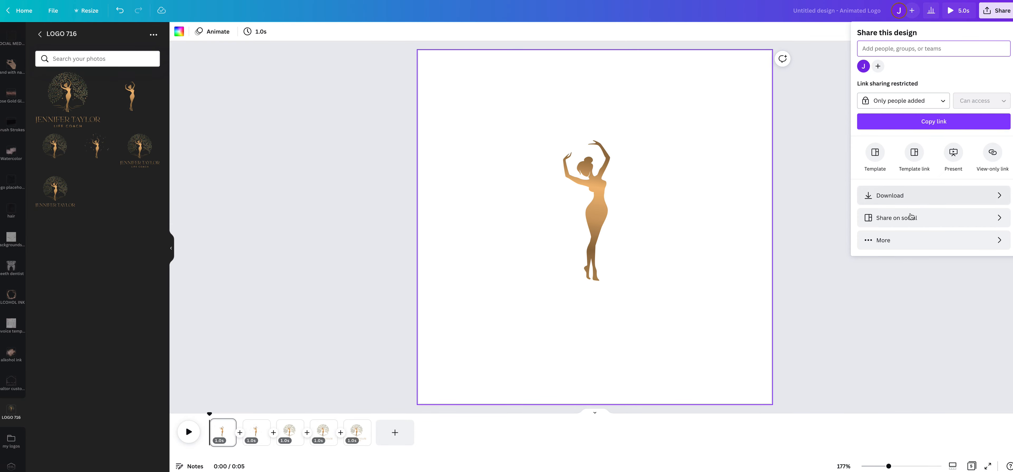
left_click(913, 199)
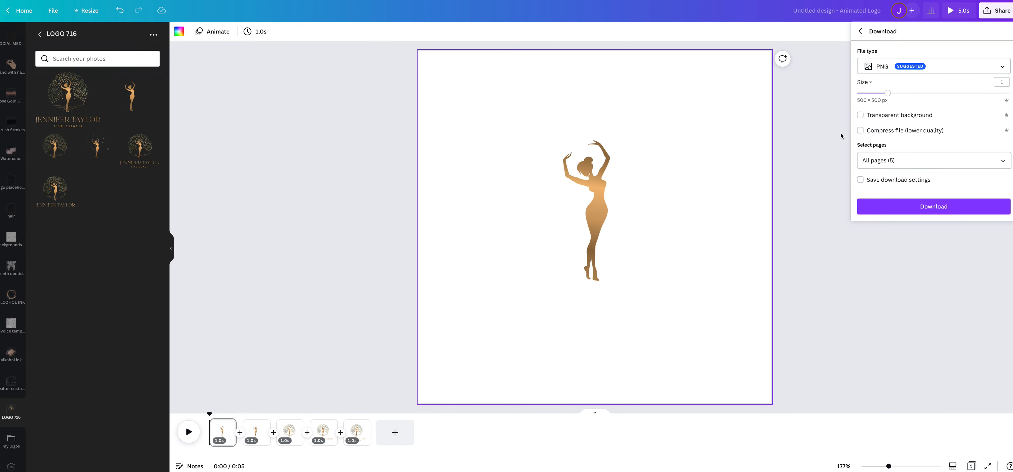
left_click(802, 244)
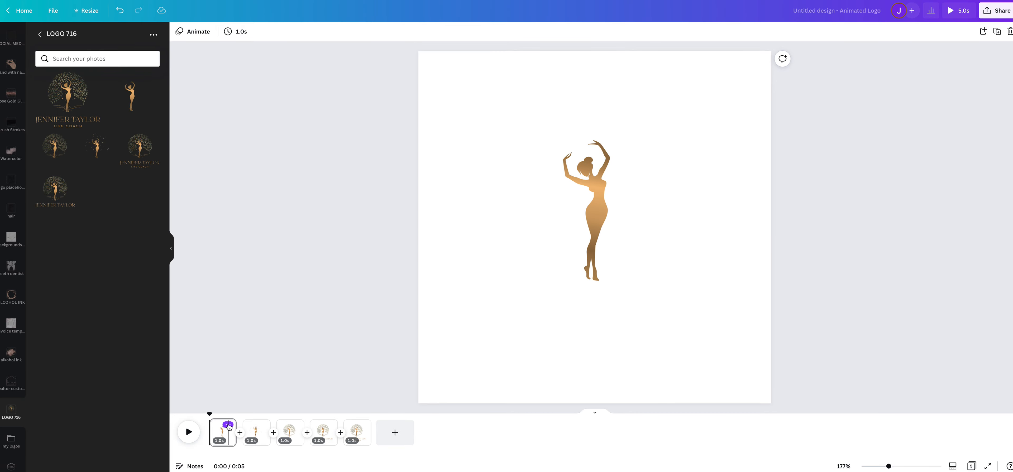
Add a Circle Wipe transition after the first page and another after the second page.
left_click(228, 425)
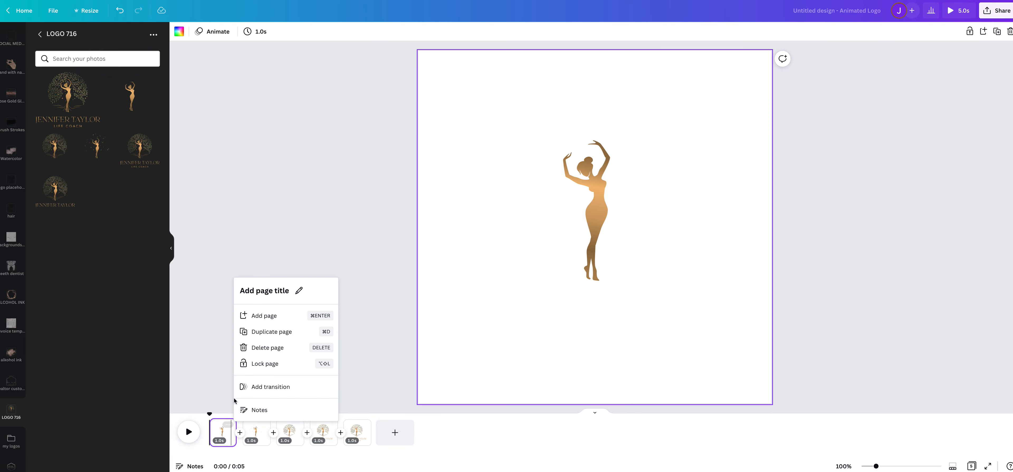
left_click(269, 389)
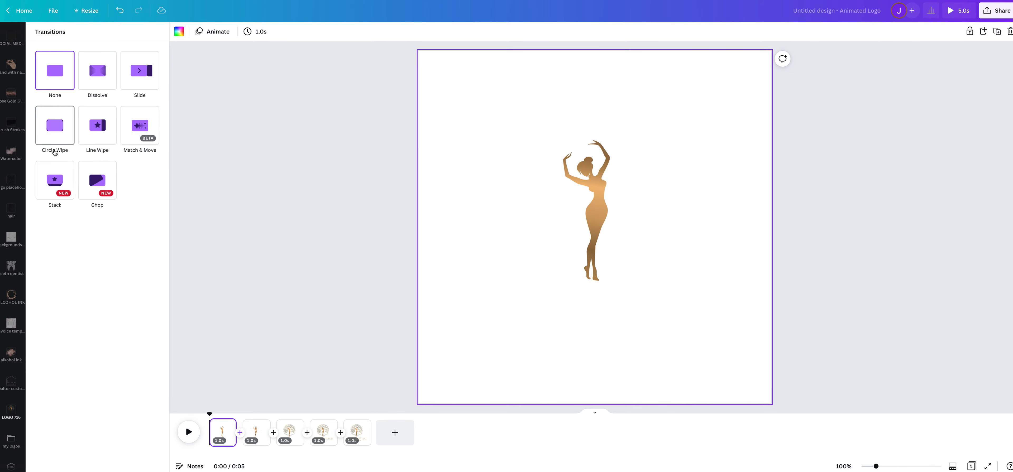
left_click(56, 130)
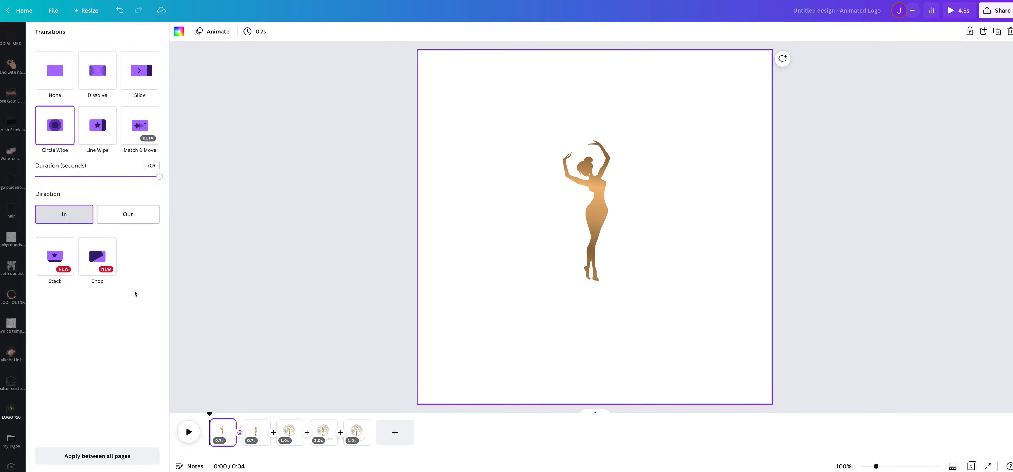
left_click(264, 424)
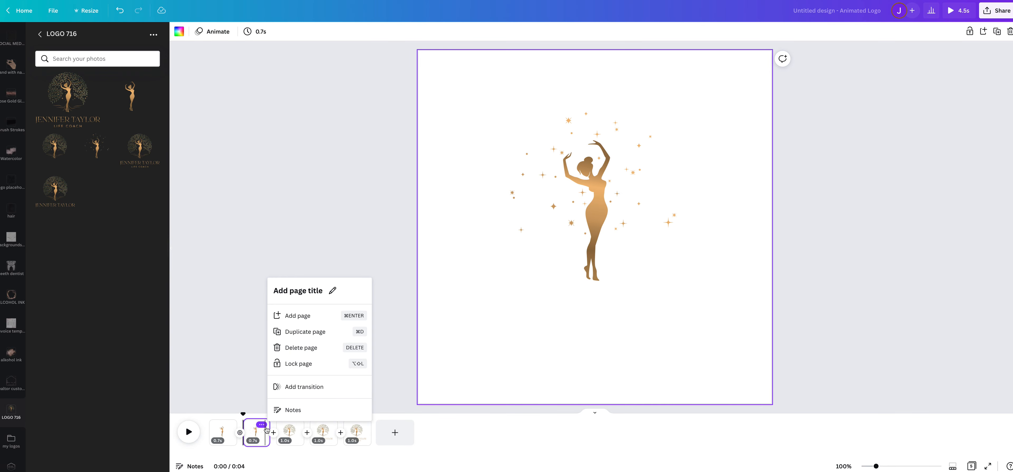
left_click(303, 386)
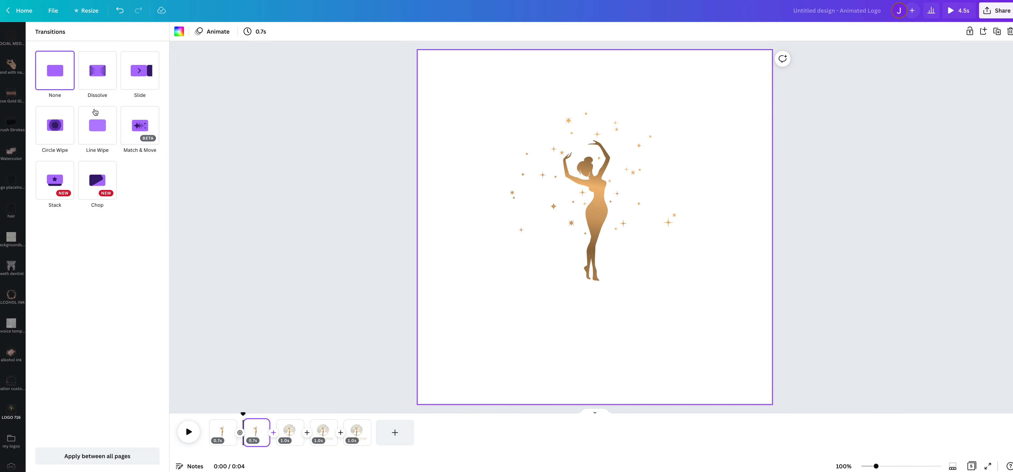
left_click(58, 125)
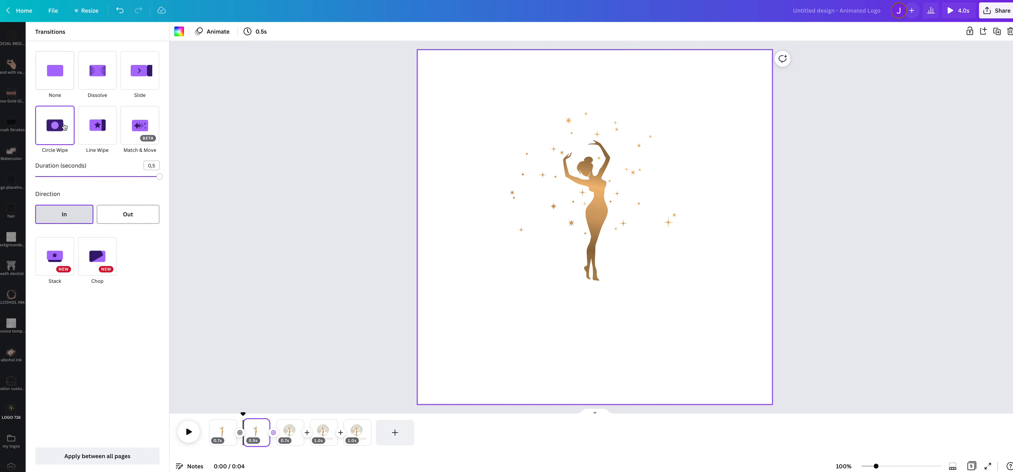
Add Circle Wipe transitions after the third and fourth pages and play the animation to preview them.
left_click(289, 430)
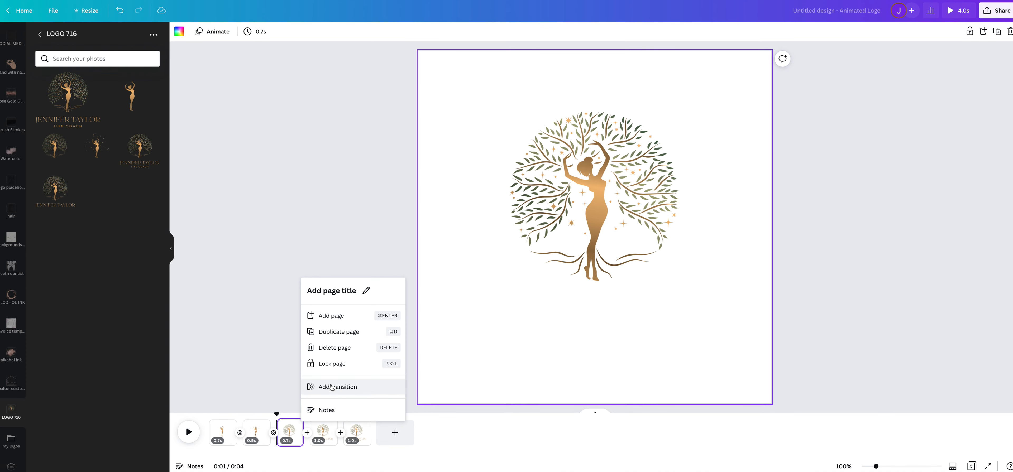
left_click(315, 387)
left_click(56, 125)
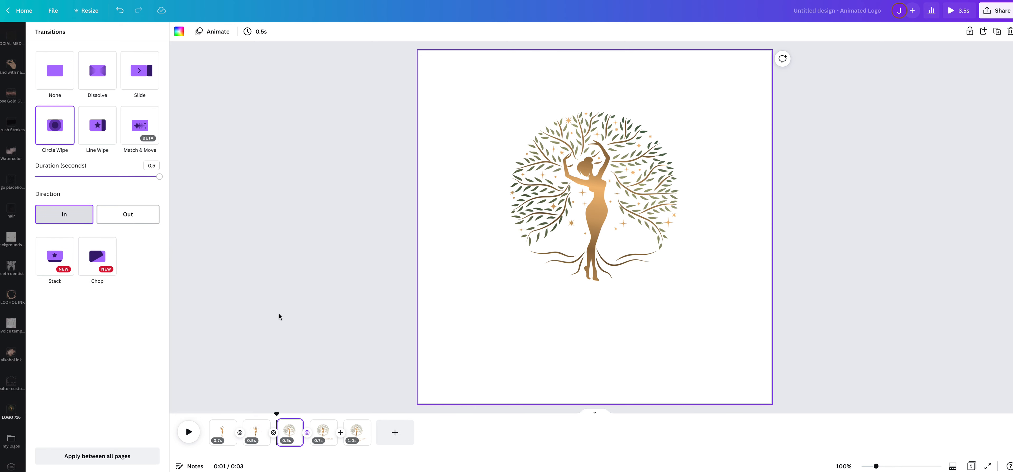
left_click(331, 425)
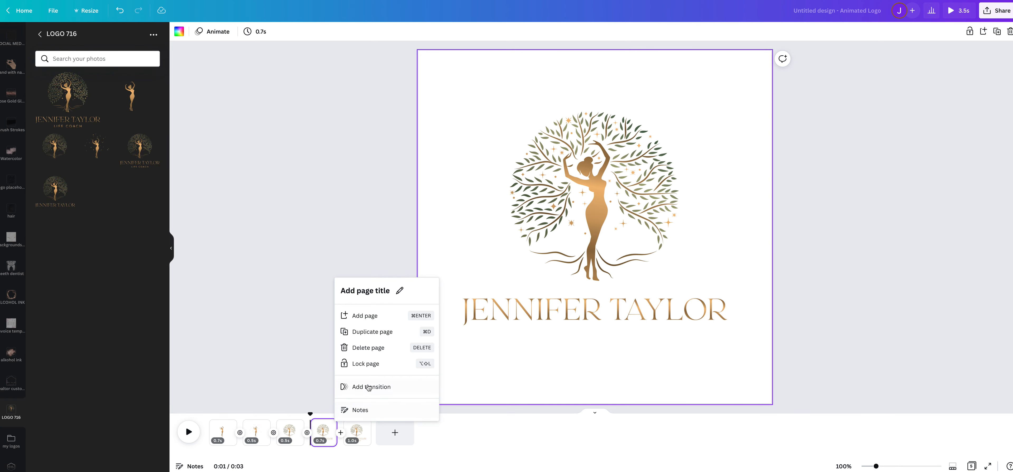
left_click(370, 386)
left_click(55, 125)
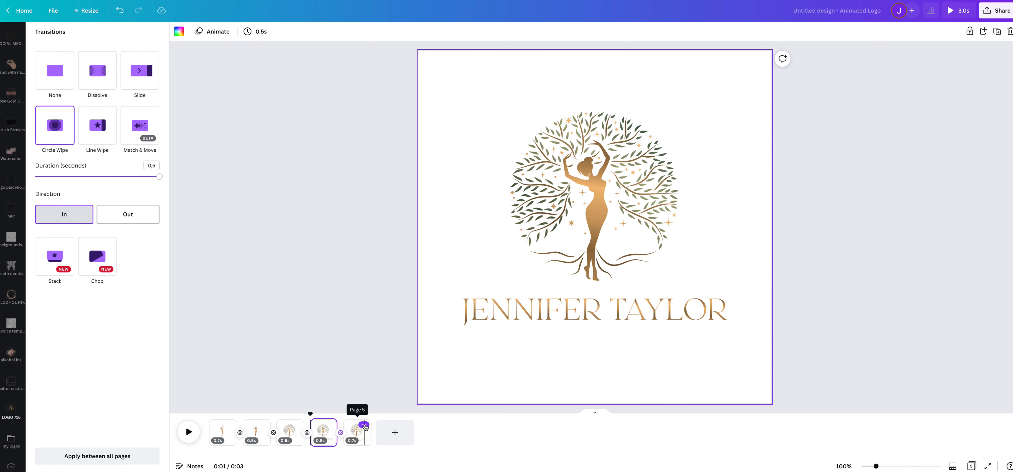
left_click(363, 415)
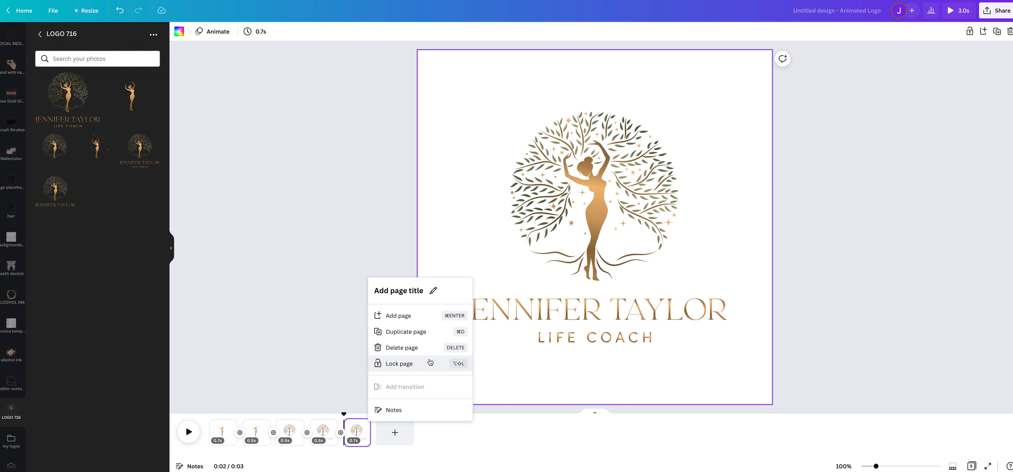
left_click(286, 306)
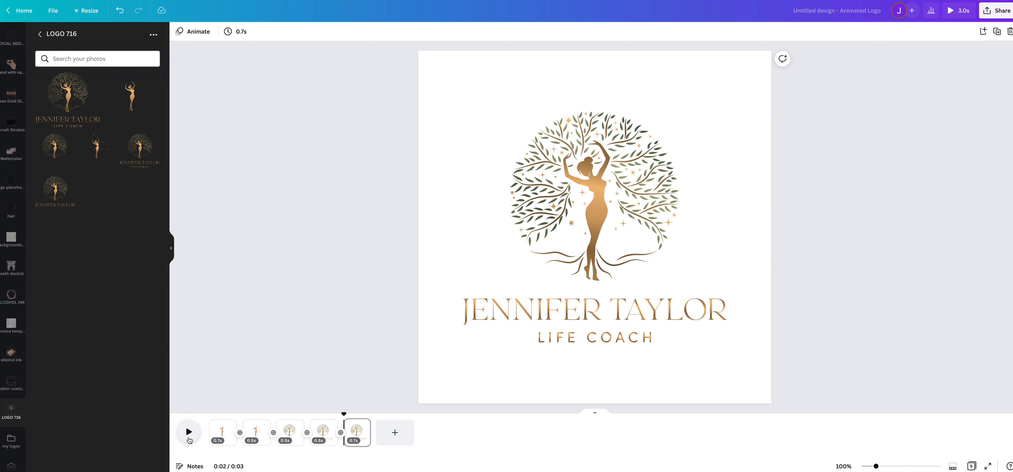
left_click(189, 434)
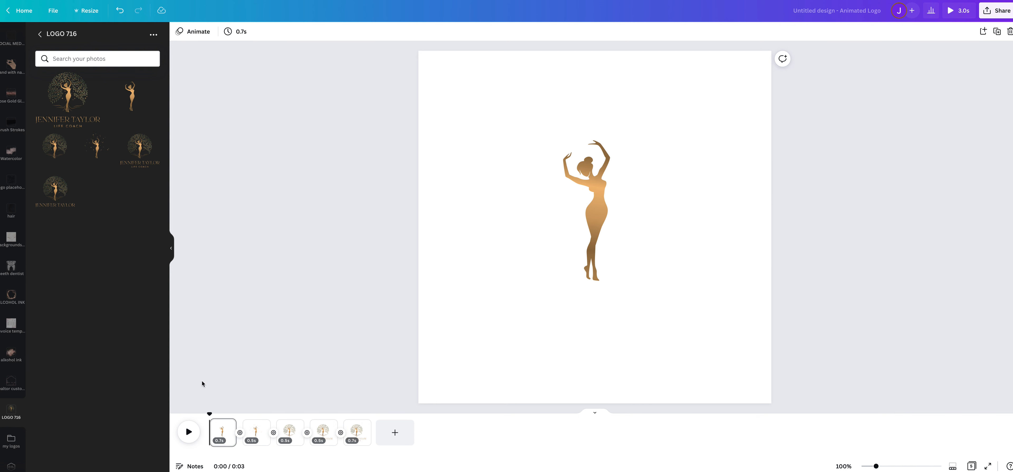
key("space")
Set the timing back to 1 s, apply it to all five pages, and replay the animation with its transitions.
left_click(218, 441)
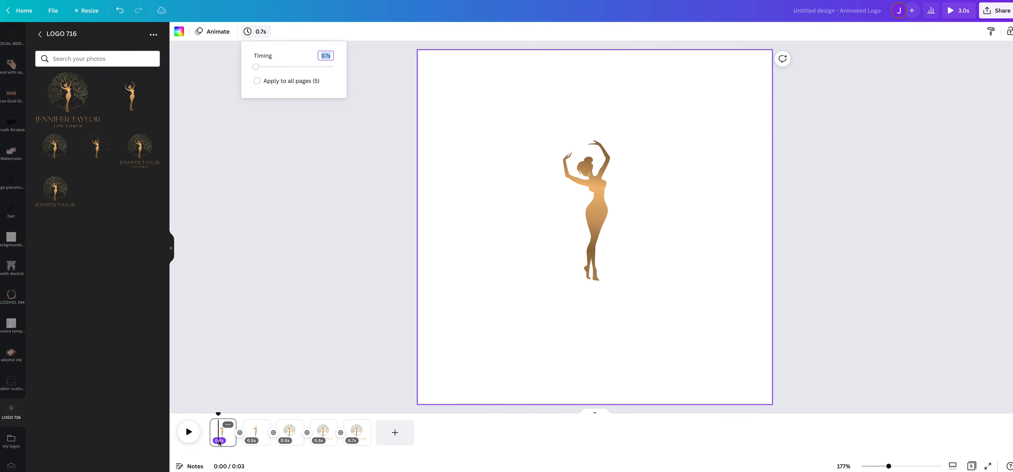
type("1")
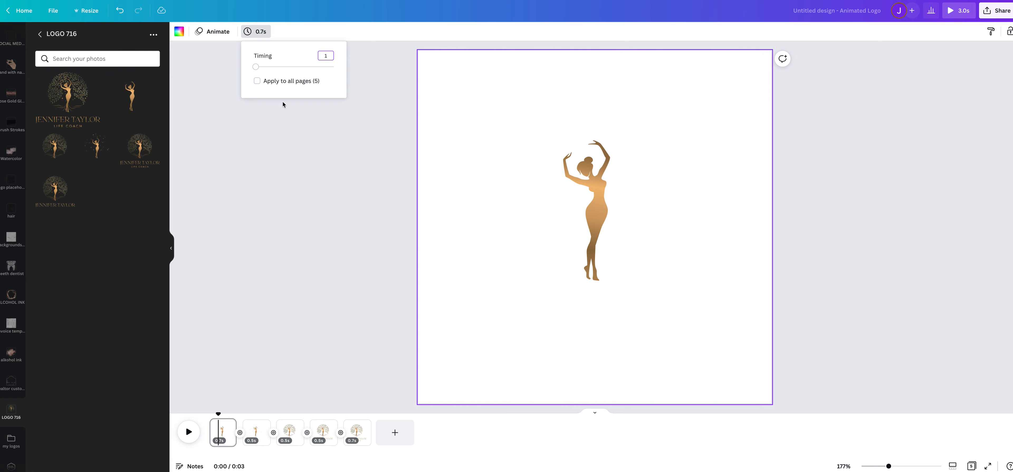
left_click(258, 81)
left_click(190, 426)
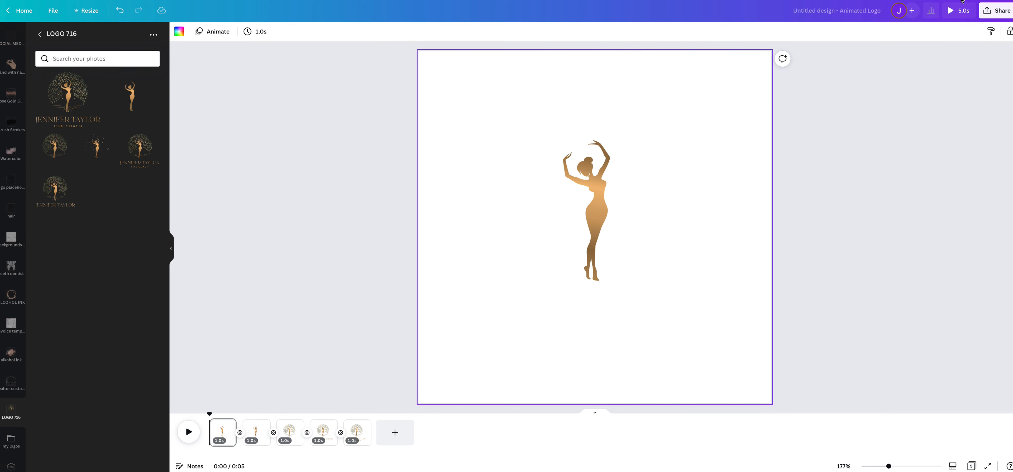
Download all five pages of the design as an MP4 video.
left_click(996, 10)
left_click(936, 194)
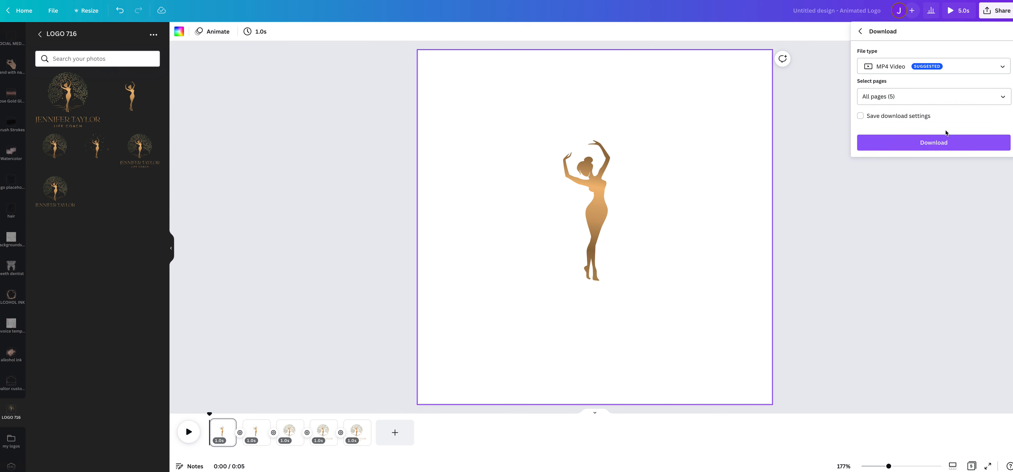
left_click(933, 142)
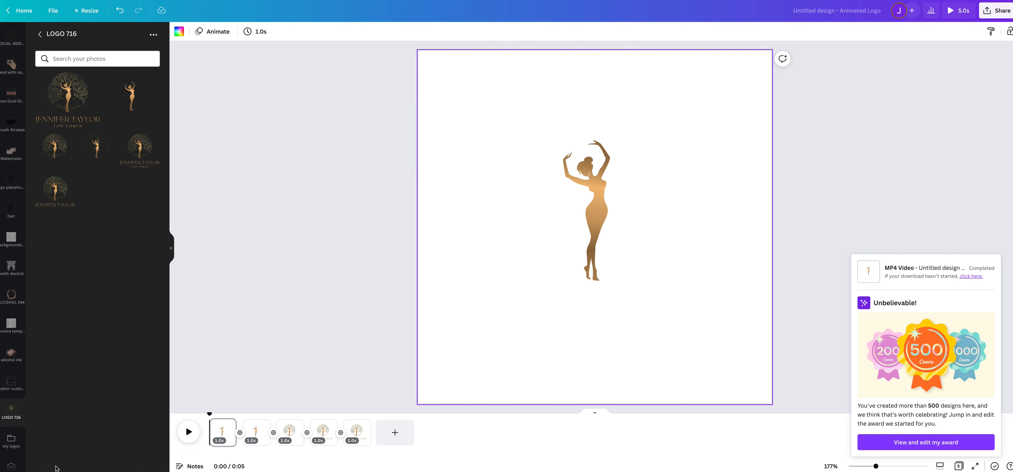
Open the downloaded MP4 in the video player, watch the logo animation, and close the player.
right_click(86, 460)
left_click(94, 457)
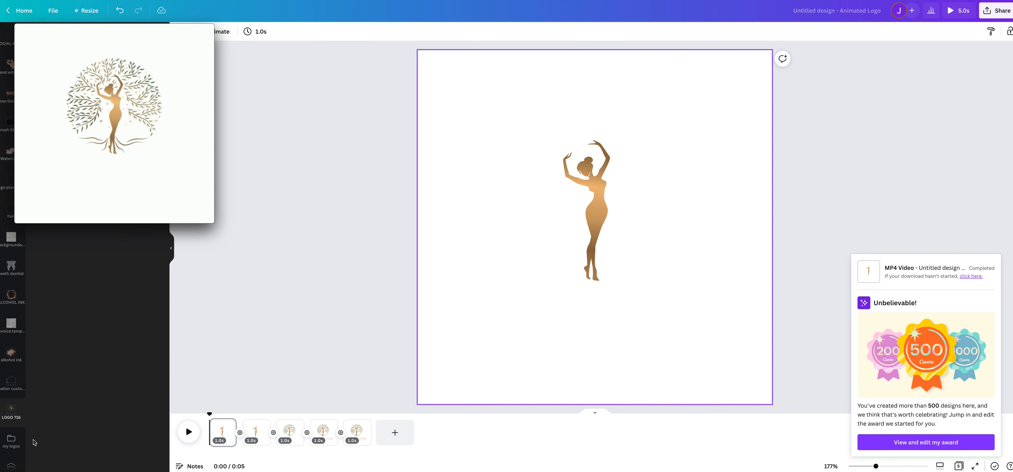
mouse_move(94, 67)
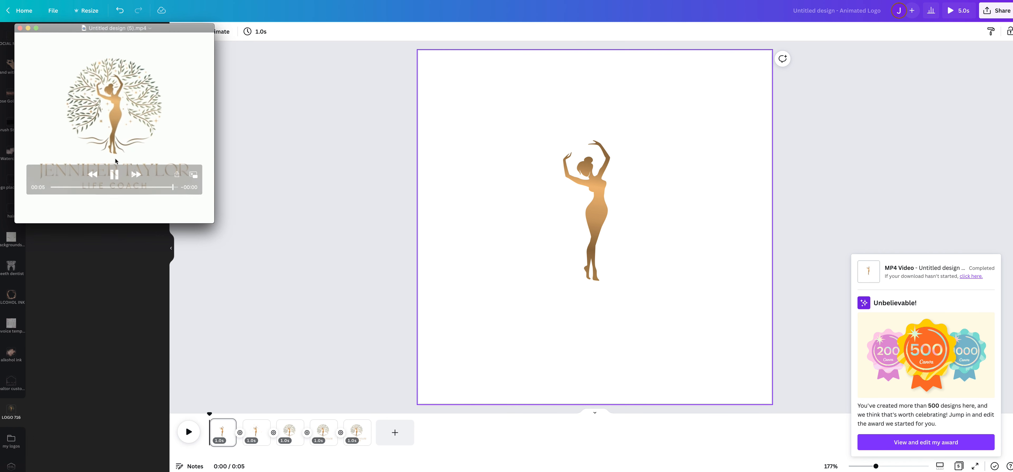
left_click(19, 28)
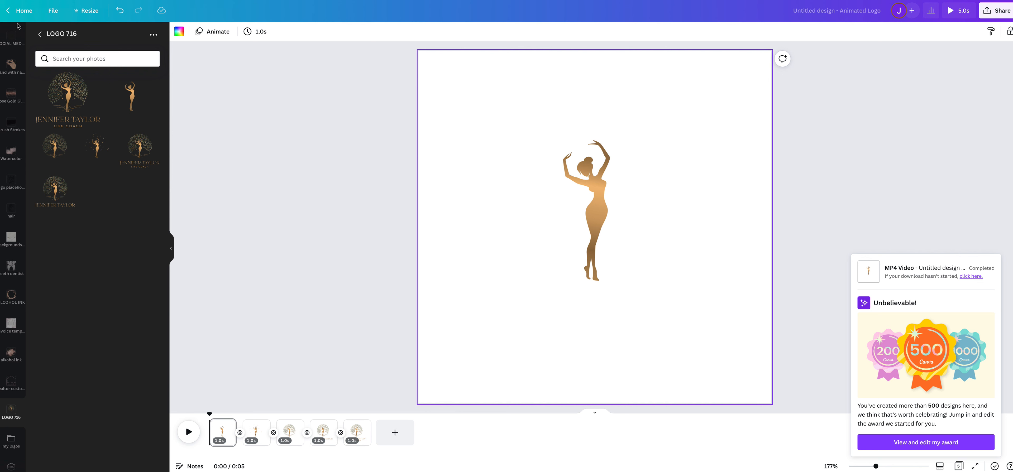
key("super+shift+5")
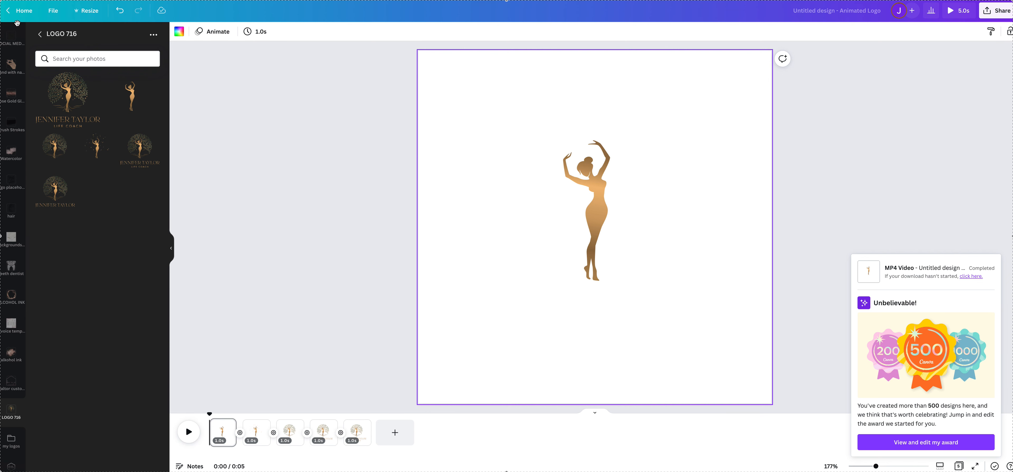